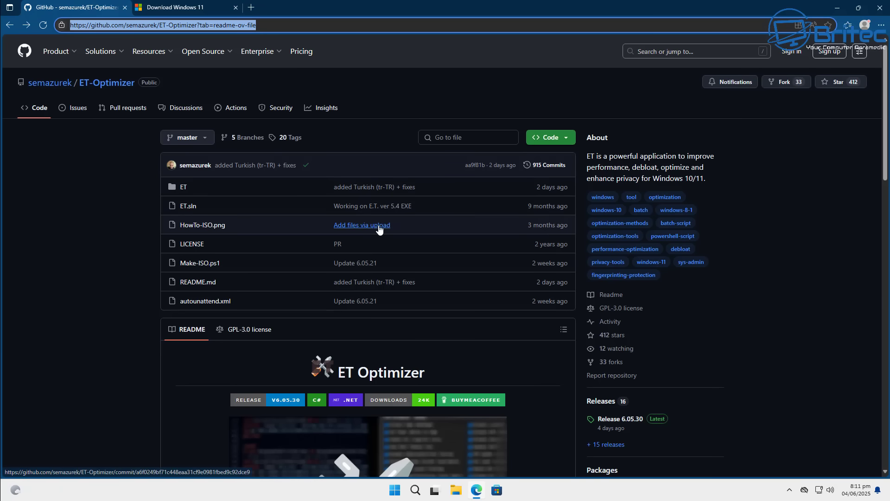
Step: Scroll down the ET-Optimizer README to its antivirus warning and DOWNLOAD button
click(740, 187)
middle_click(746, 187)
scroll(746, 198, down, 1)
scroll(746, 198, down, 2)
scroll(746, 198, down, 2)
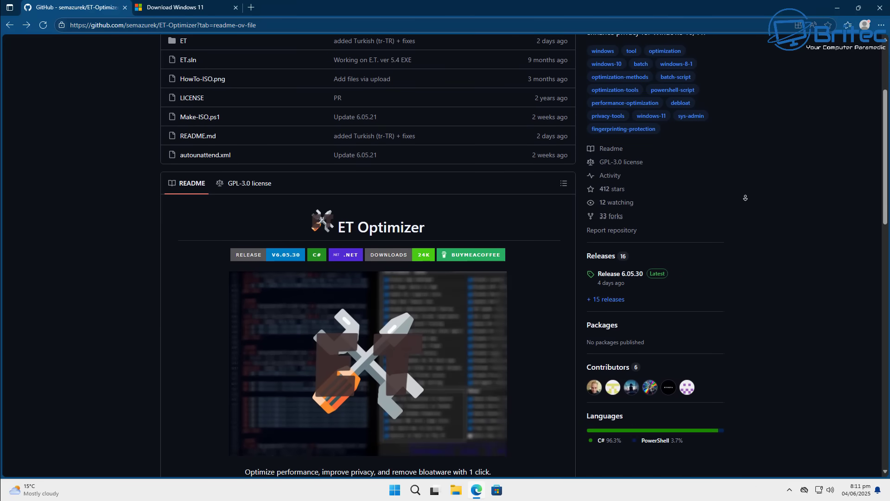
scroll(746, 198, down, 2)
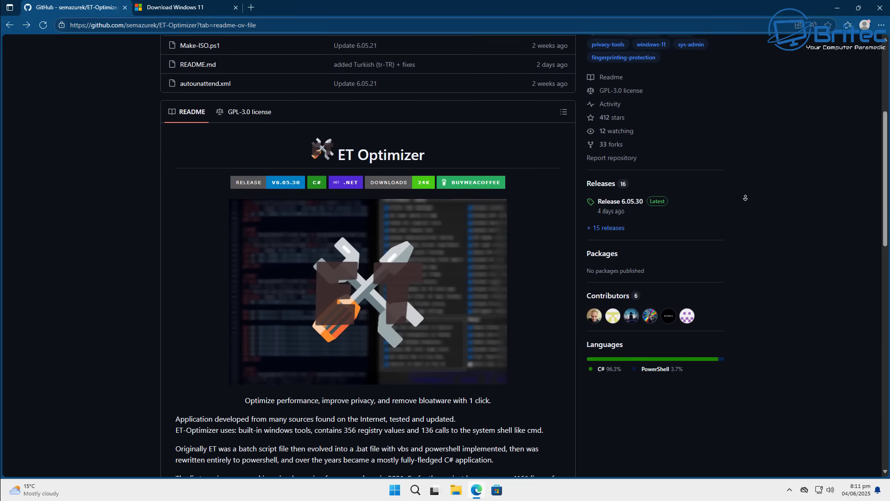
scroll(746, 198, down, 2)
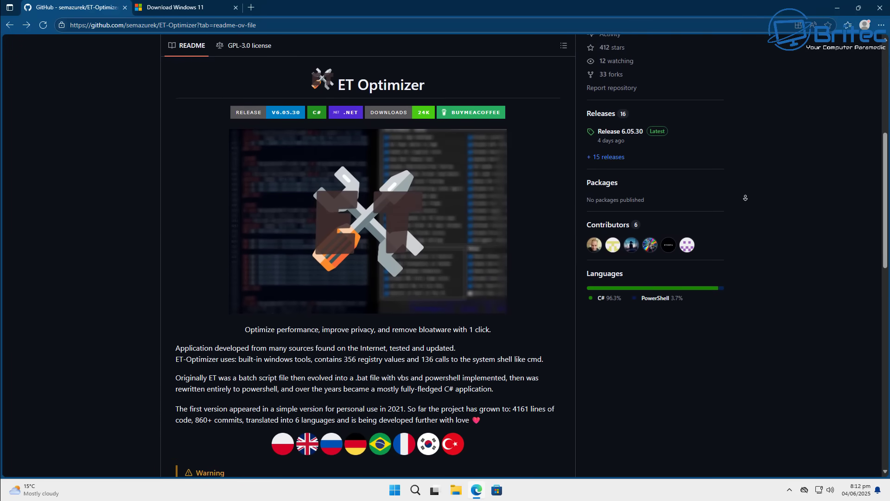
scroll(746, 198, down, 2)
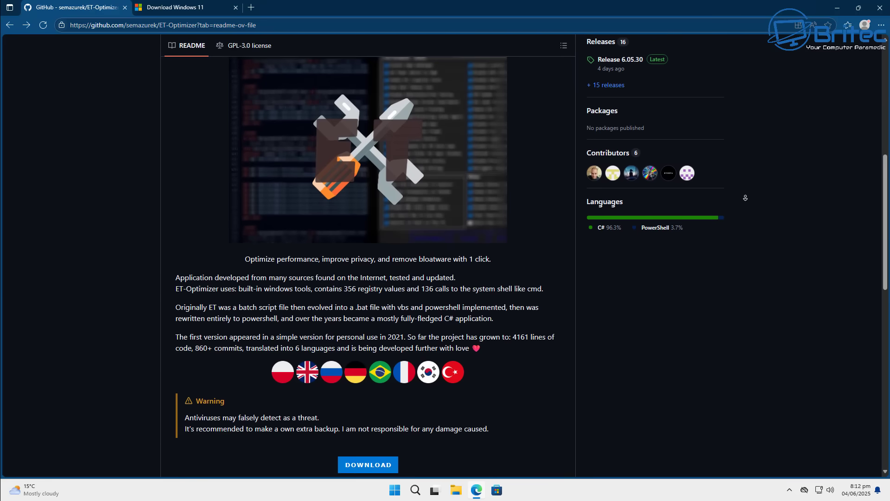
scroll(746, 198, down, 2)
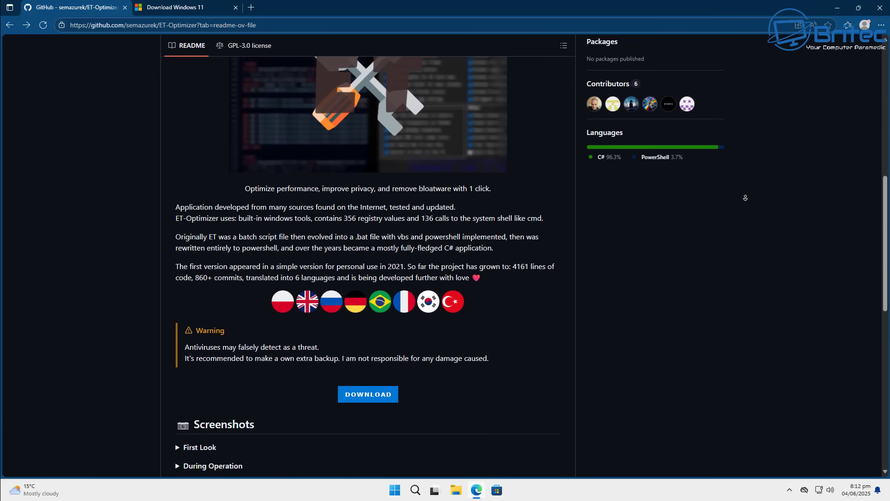
scroll(746, 198, down, 2)
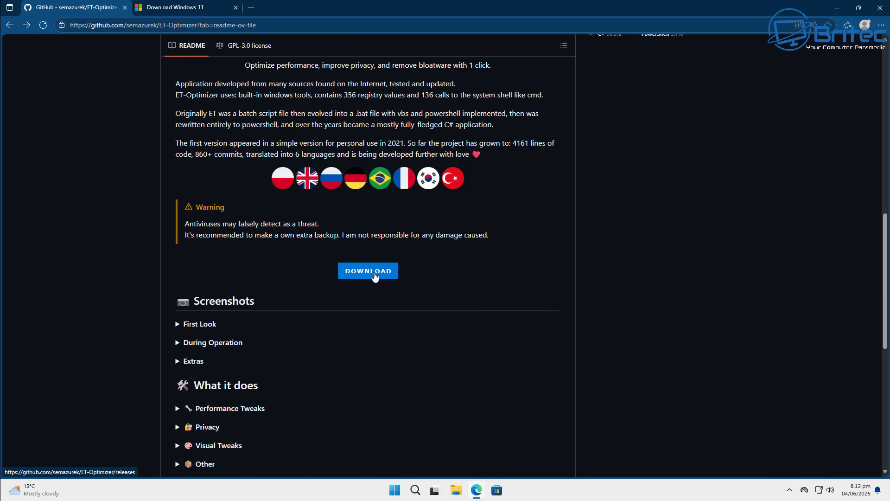
Step: Expand the Privacy and Performance Tweaks lists under 'What it does', then return to DOWNLOAD
middle_click(750, 272)
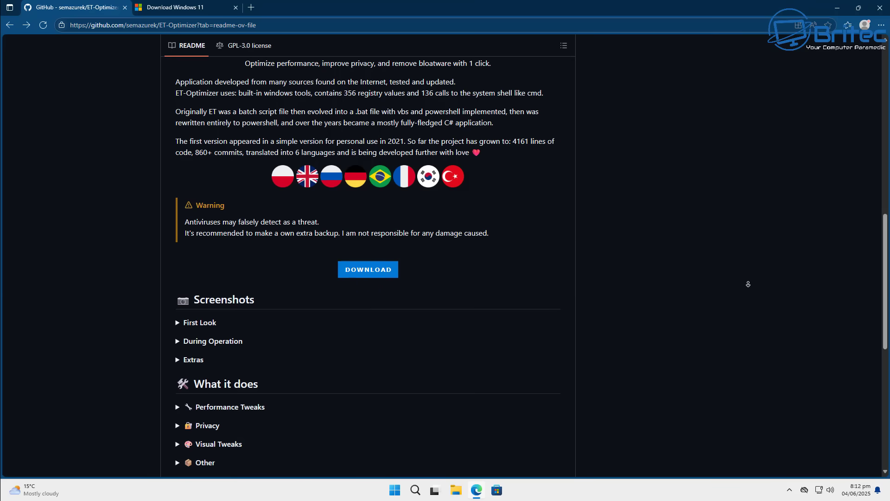
middle_click(747, 296)
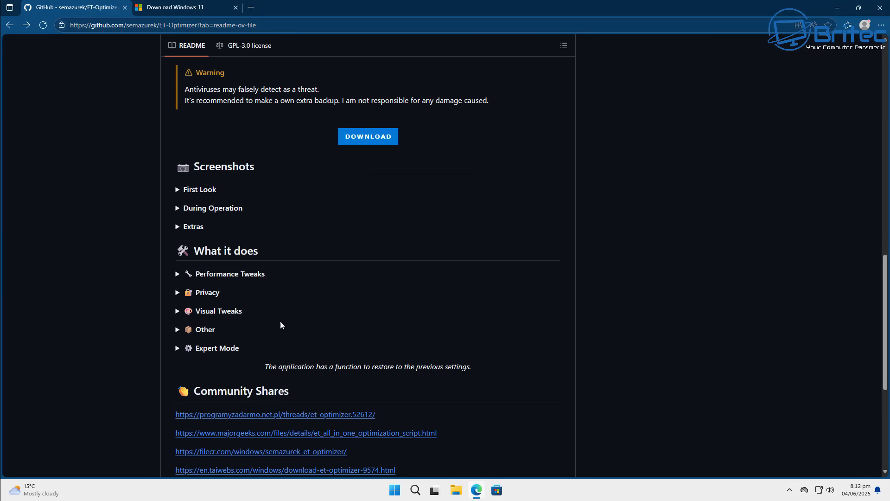
click(182, 298)
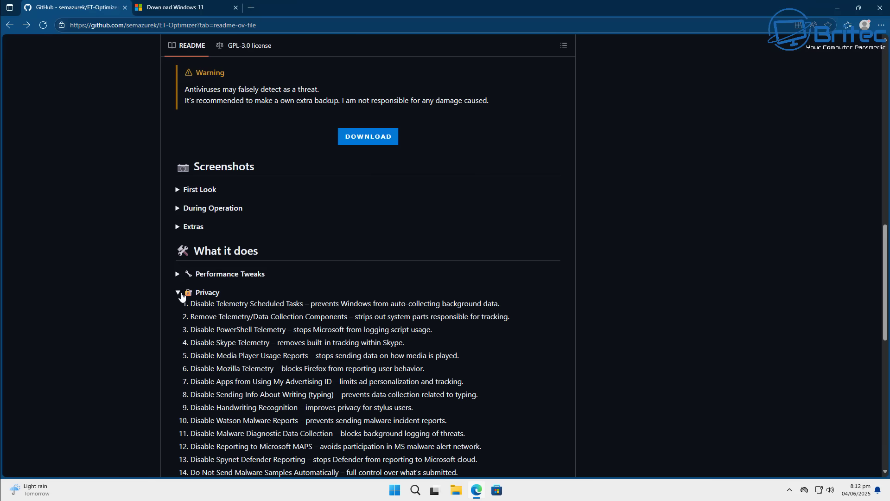
scroll(477, 320, down, 2)
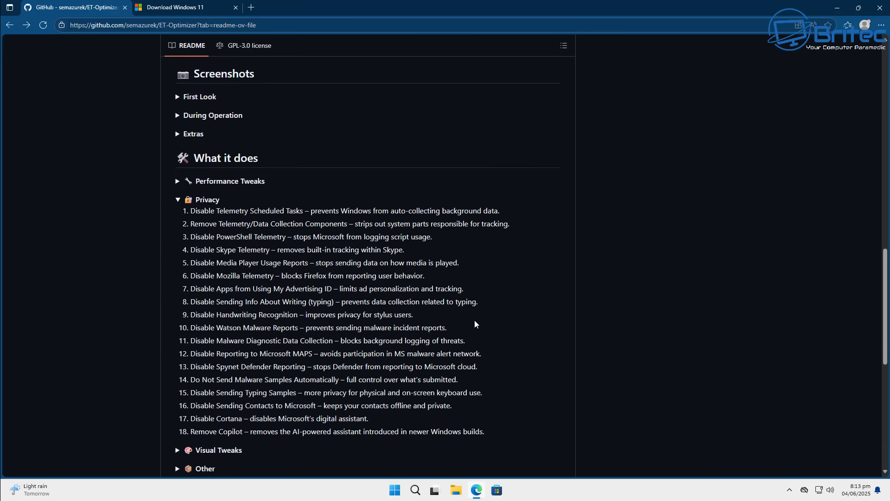
click(180, 183)
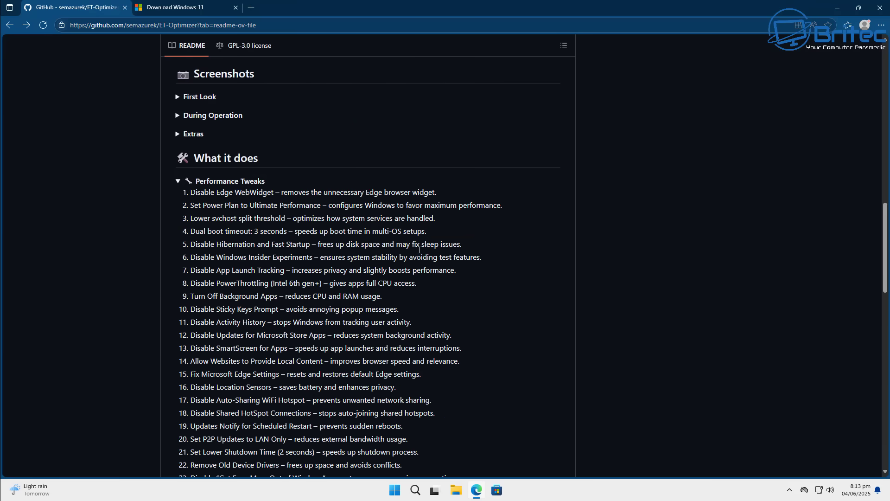
scroll(455, 257, down, 1)
scroll(455, 257, down, 3)
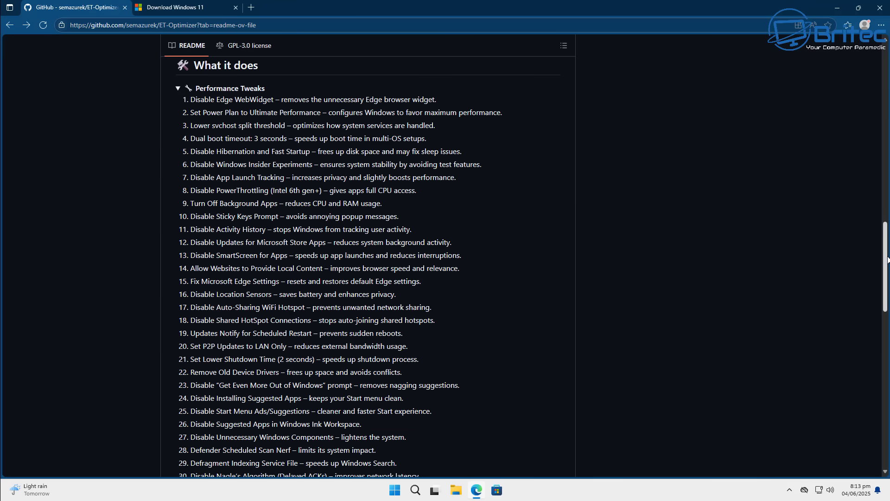
drag(886, 258, 886, 199)
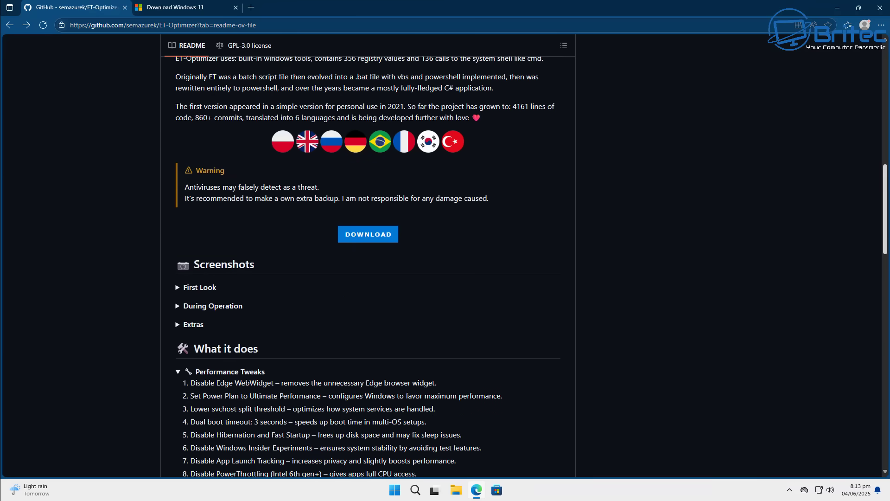
Step: Download ET-Optimizer.exe from the Release 6.05.30 assets and keep it despite Edge's warning
click(362, 236)
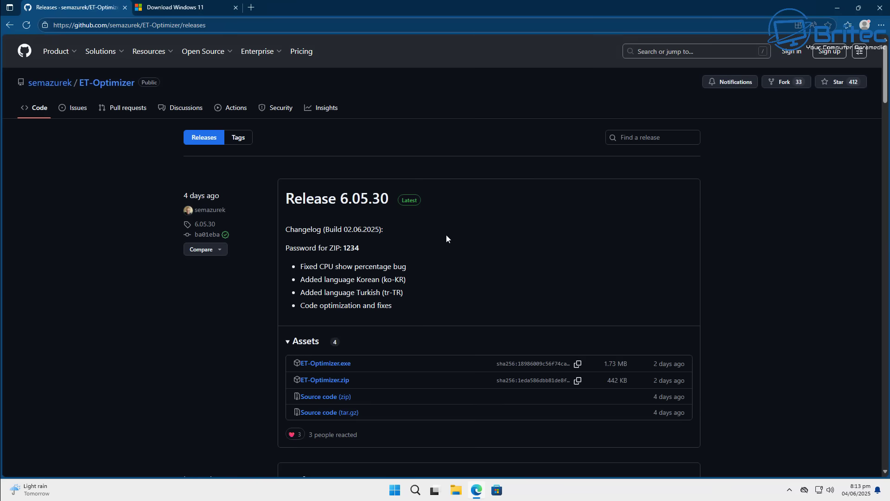
click(325, 364)
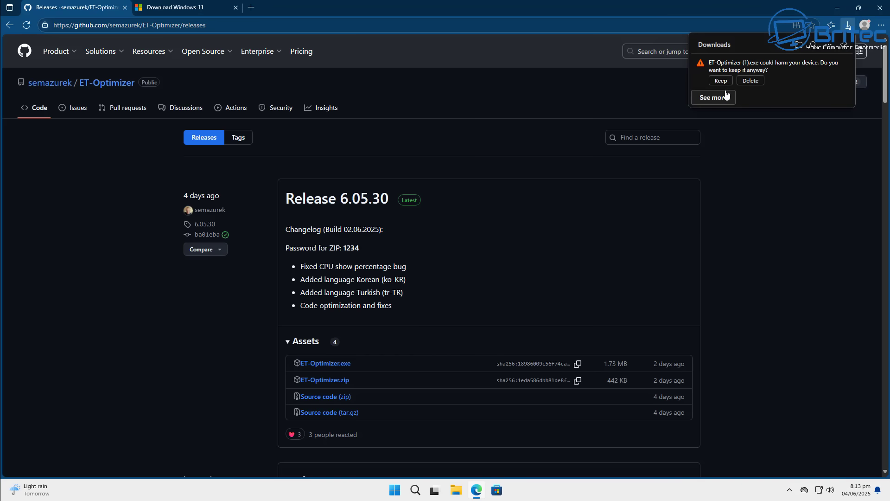
click(721, 81)
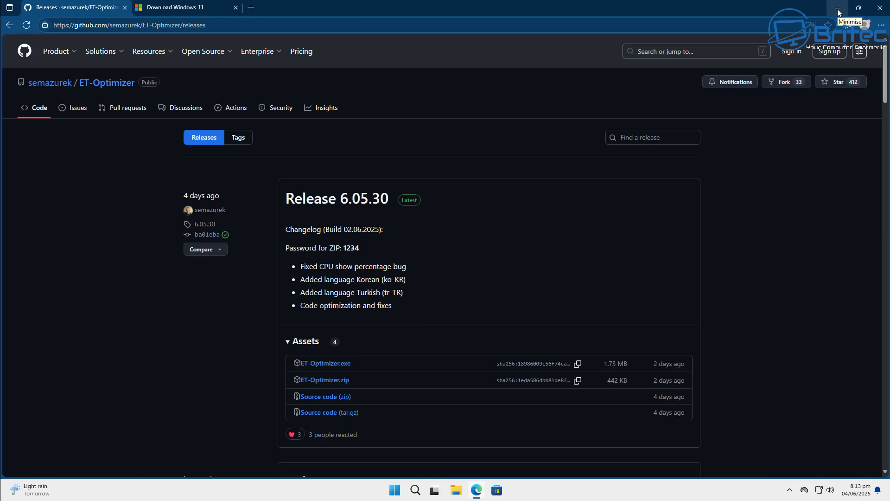
Step: On the Download Windows 11 page, select and confirm the Windows 11 multi-edition x64 ISO
click(183, 13)
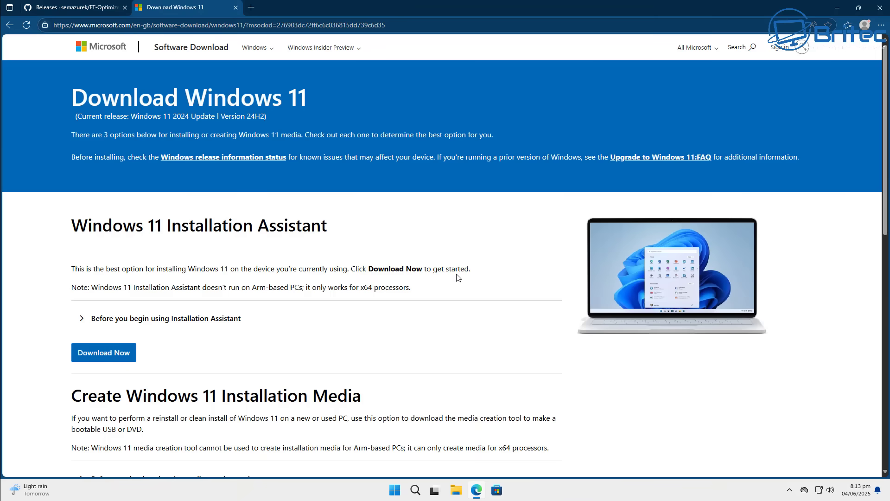
middle_click(797, 243)
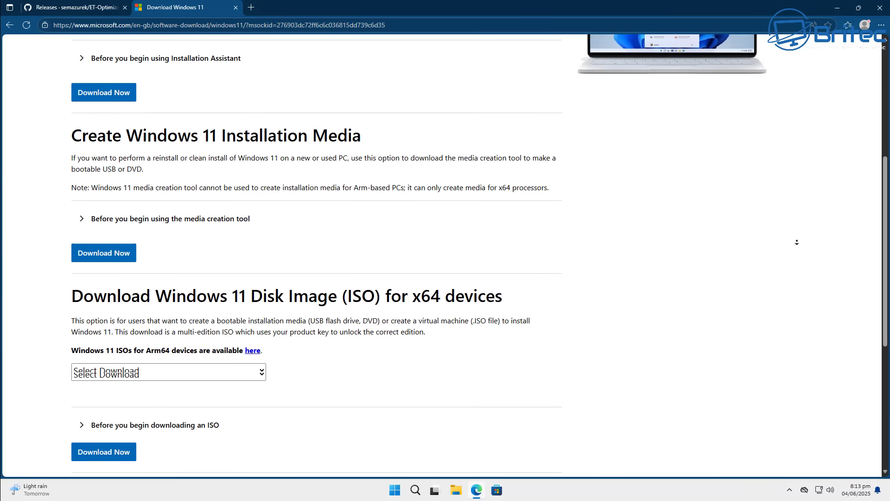
click(796, 244)
middle_click(805, 230)
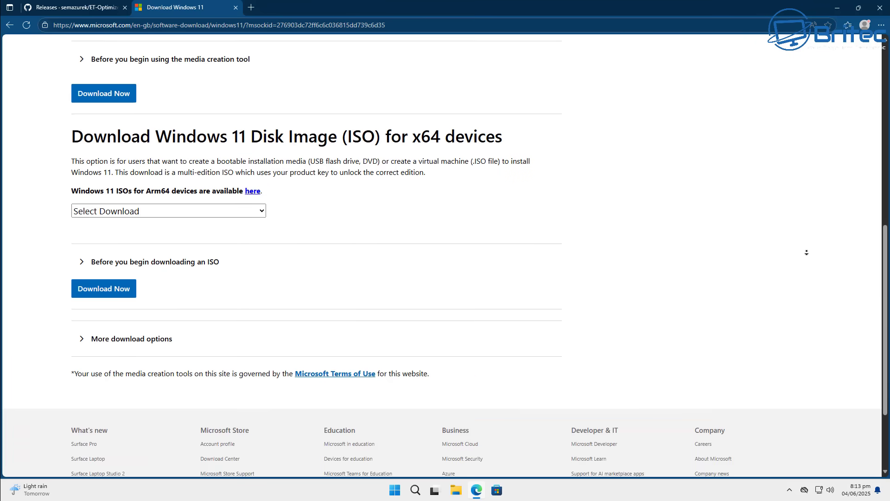
click(809, 255)
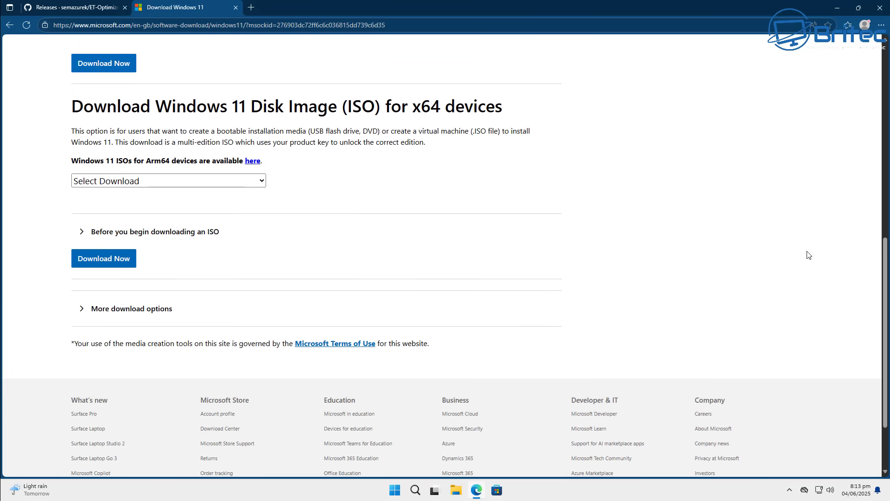
click(214, 181)
click(165, 216)
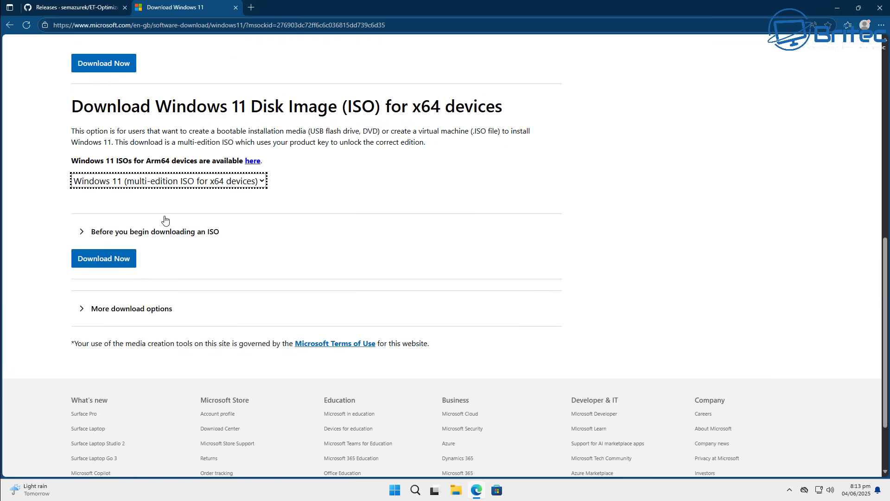
click(124, 262)
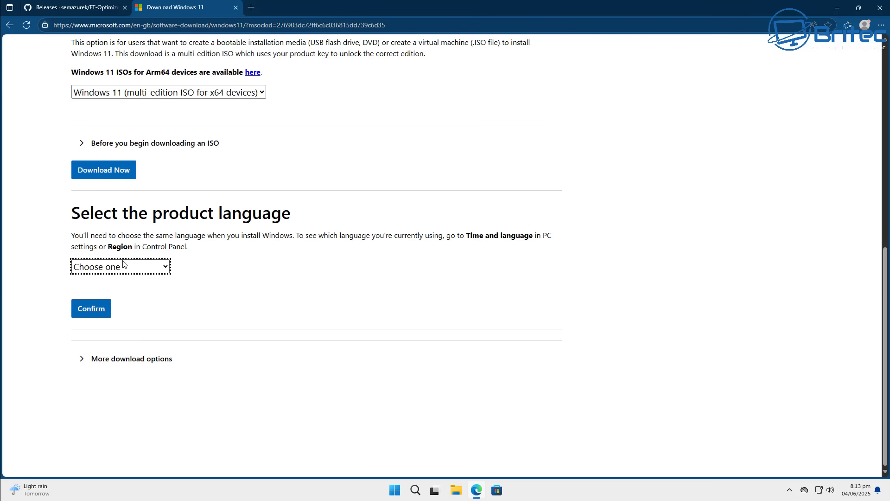
Step: Choose English International as the product language and start the 64-bit ISO download
click(138, 265)
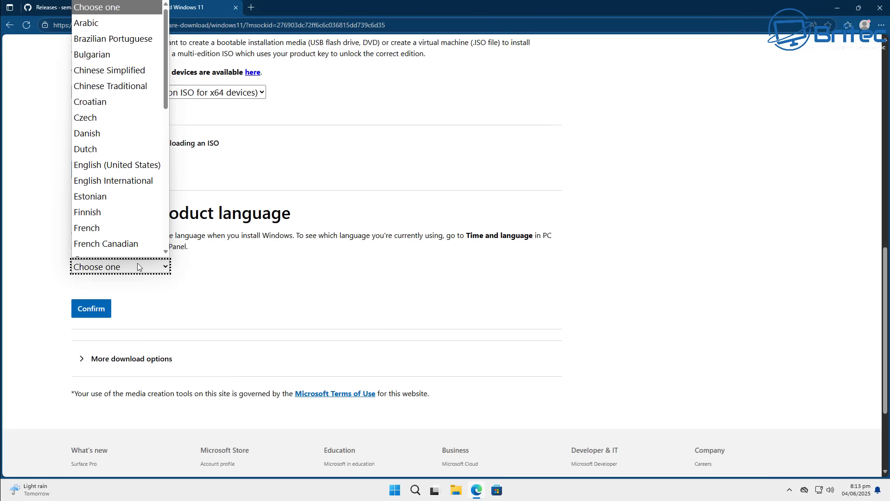
click(125, 181)
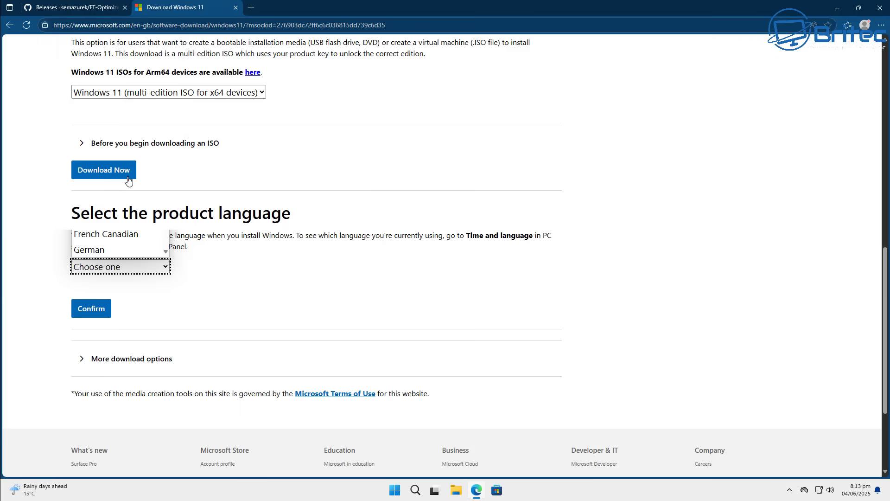
click(86, 308)
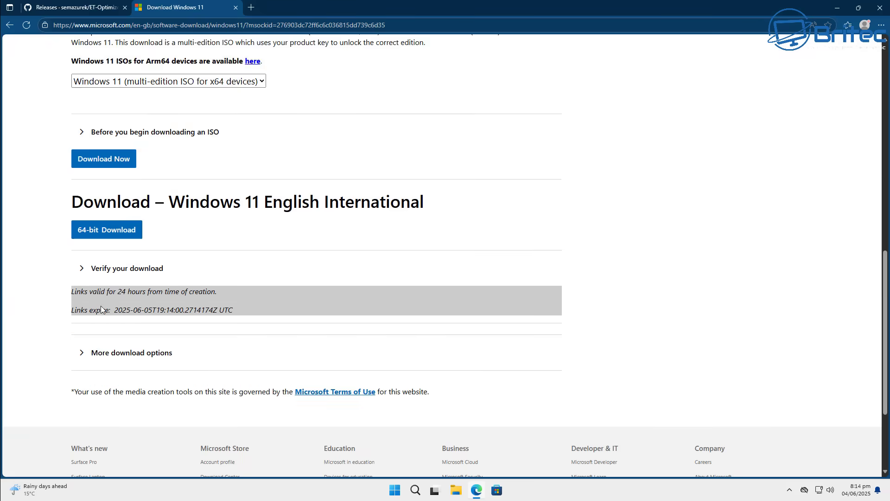
scroll(103, 310, down, 3)
click(107, 98)
mouse_move(740, 72)
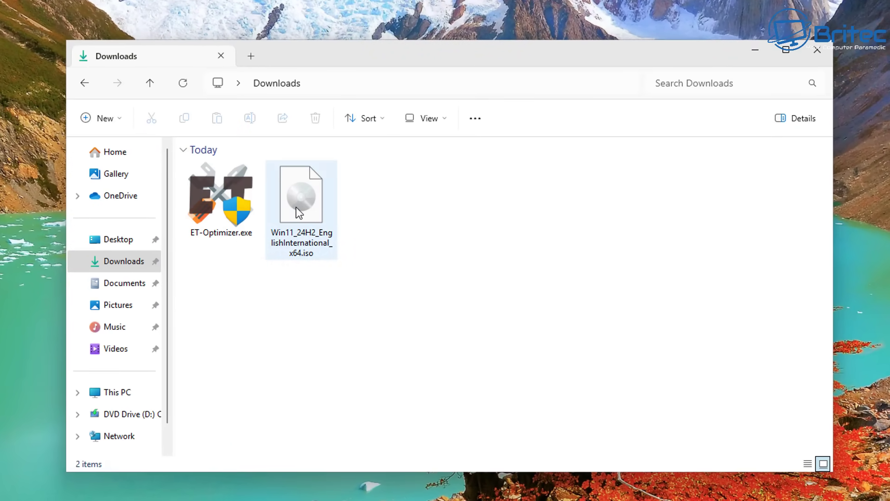
Step: Run ET-Optimizer.exe from the Downloads folder beside the Windows 11 ISO
mouse_move(298, 213)
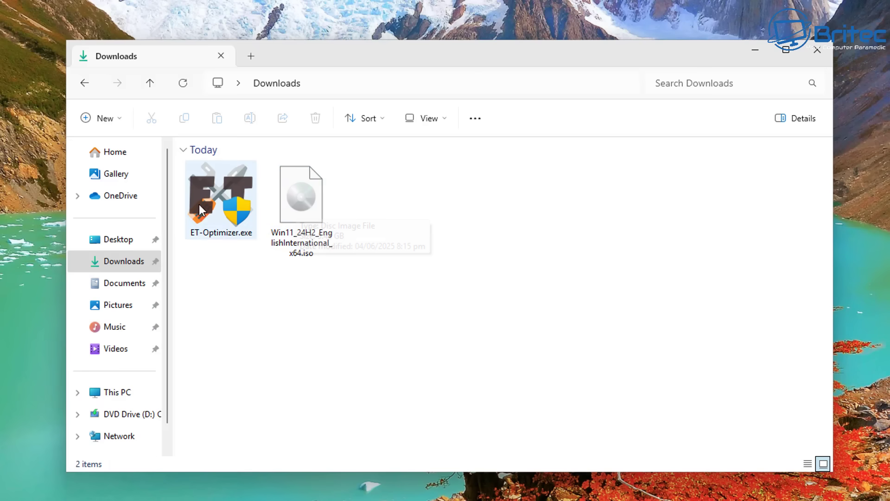
mouse_move(212, 203)
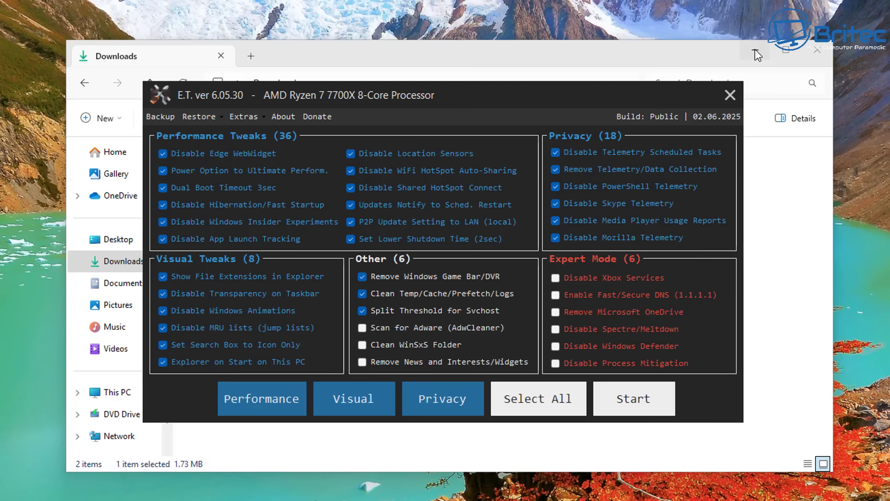
Step: Minimize the Downloads window and toggle Performance and Visual tweaks off and on, leaving all ticked
click(756, 51)
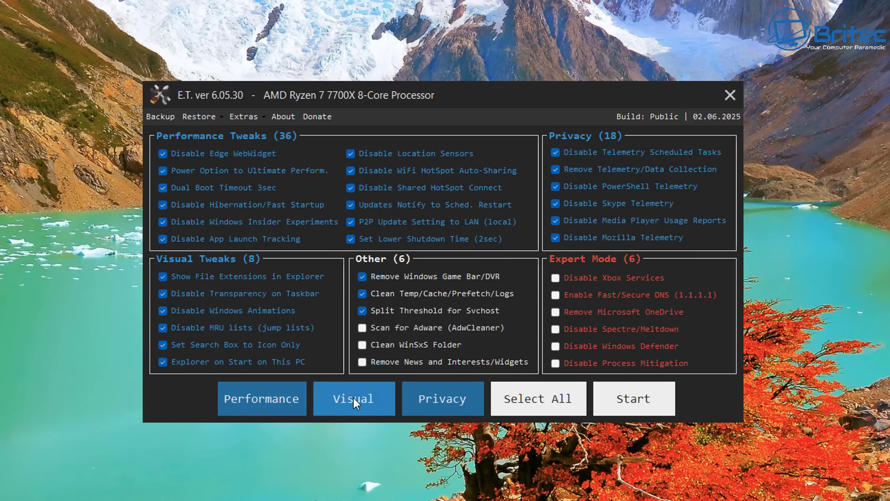
click(263, 400)
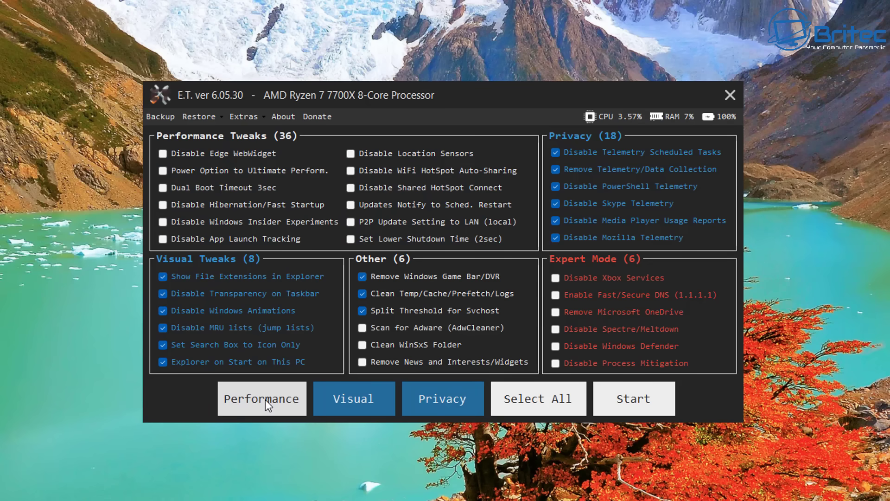
click(265, 400)
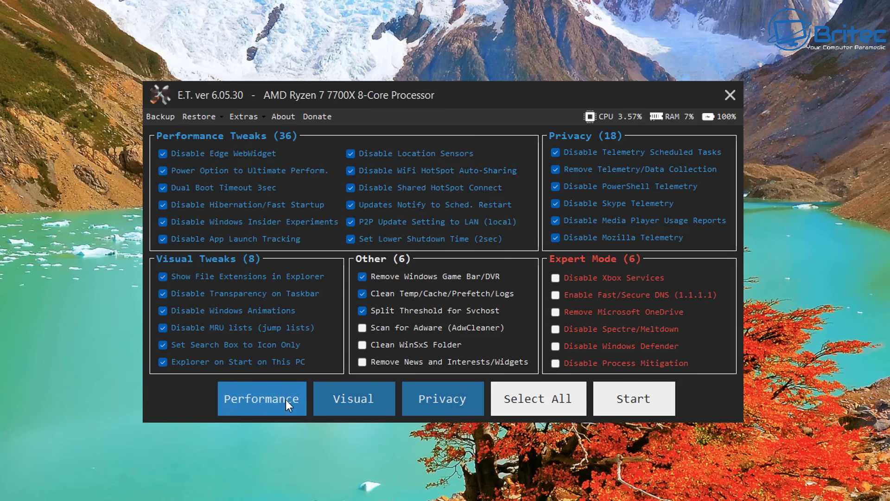
click(344, 399)
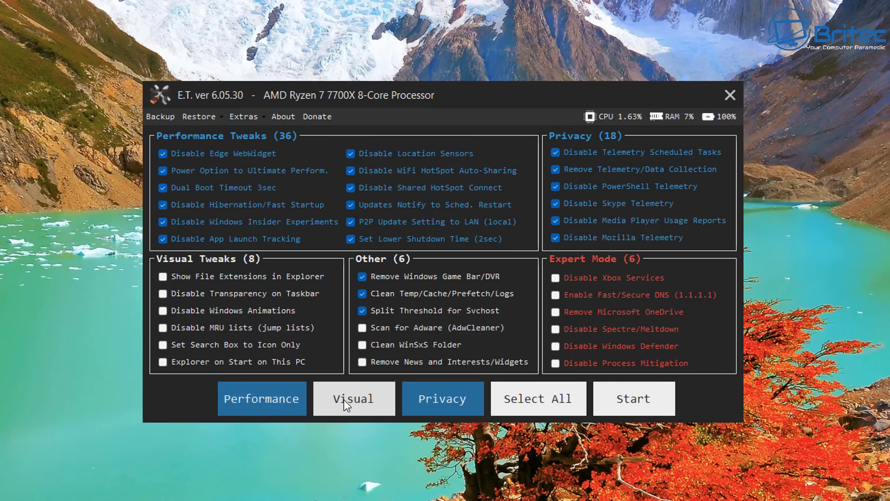
click(343, 399)
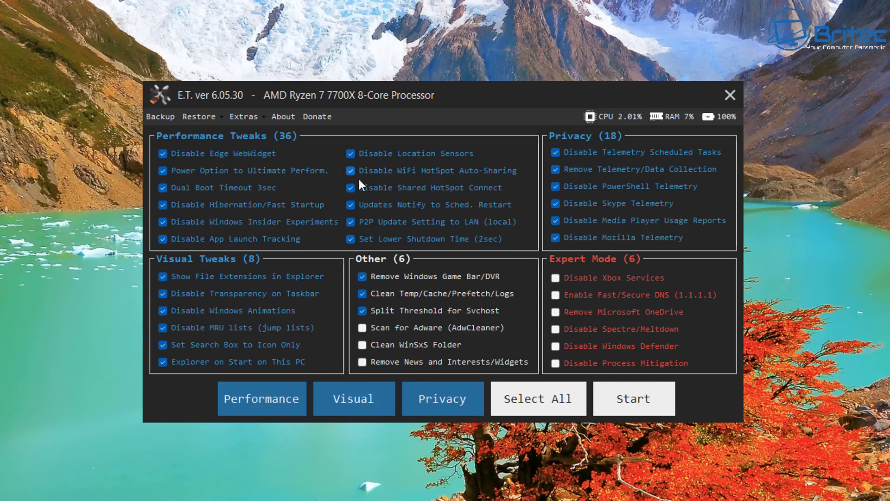
Step: Use Extras > Make ET-Optimized .ISO with Win11_24H2_EnglishInternational_x64.iso as the source
click(263, 117)
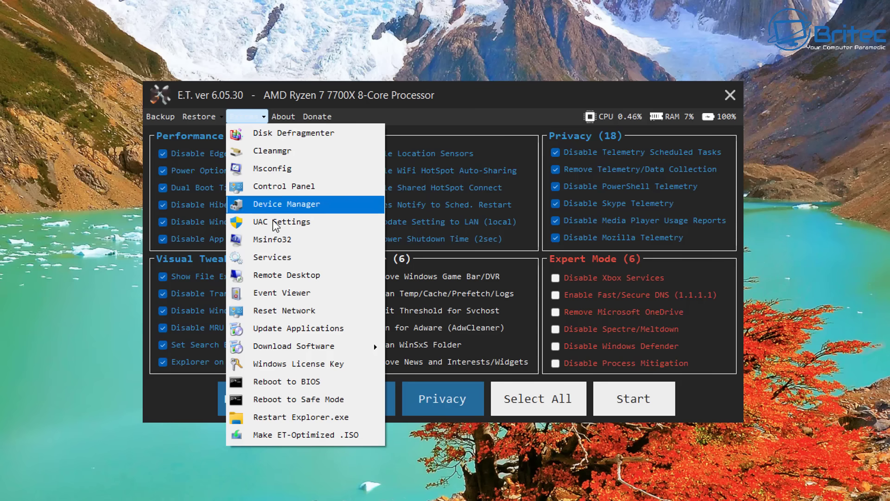
click(344, 438)
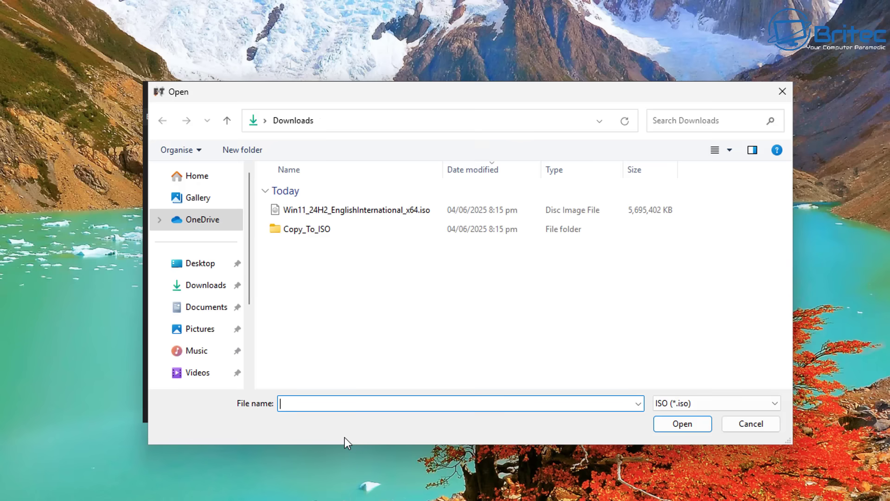
click(374, 211)
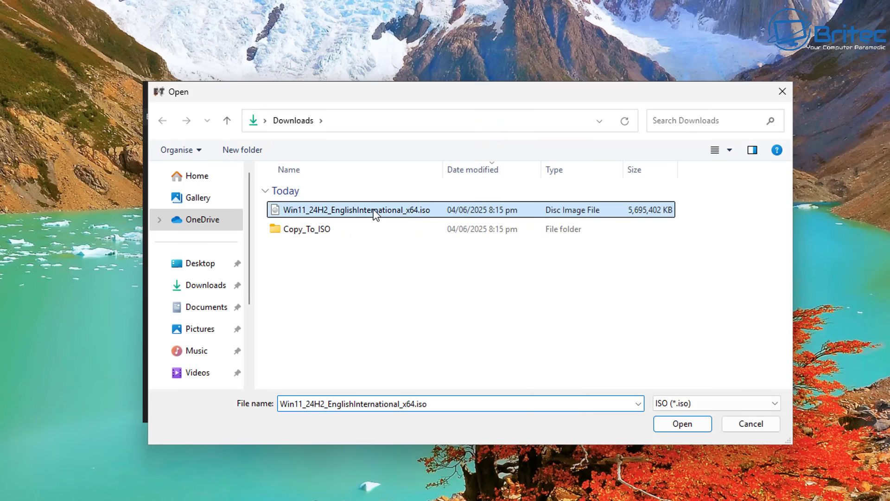
click(683, 425)
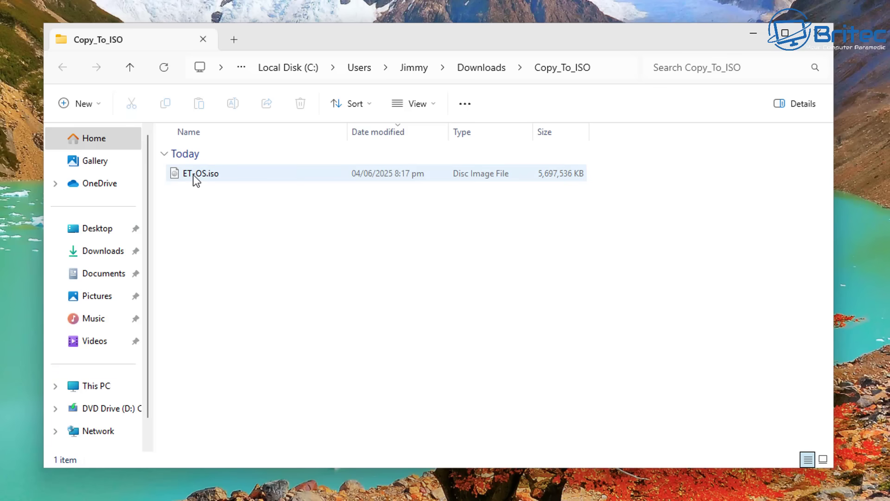
Step: Check the details of the finished 5,697,536 KB ET-OS.iso in Copy_To_ISO
mouse_move(196, 181)
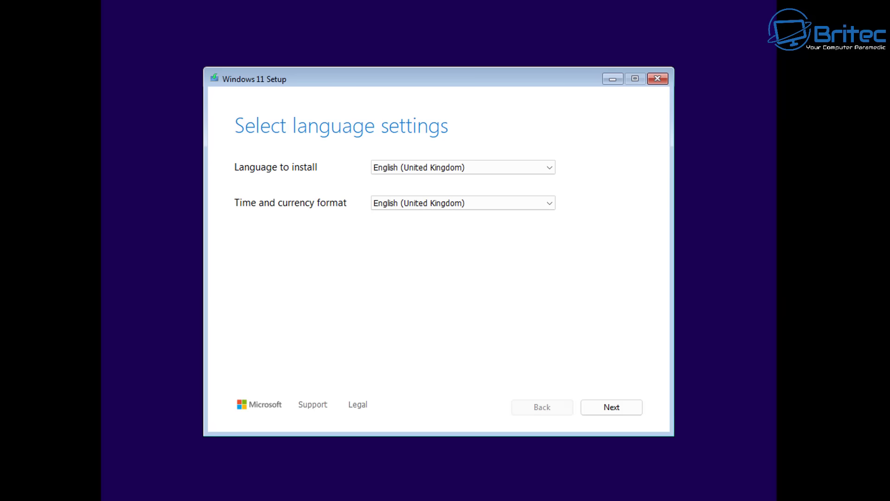
Step: Accept UK language and keyboard, skip the product key, choose Windows 11 Pro, install to Disk 0
click(613, 409)
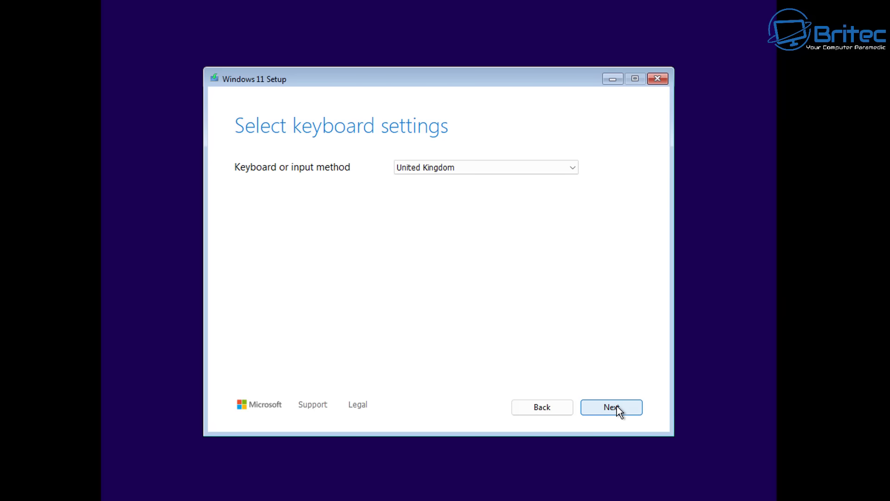
click(613, 410)
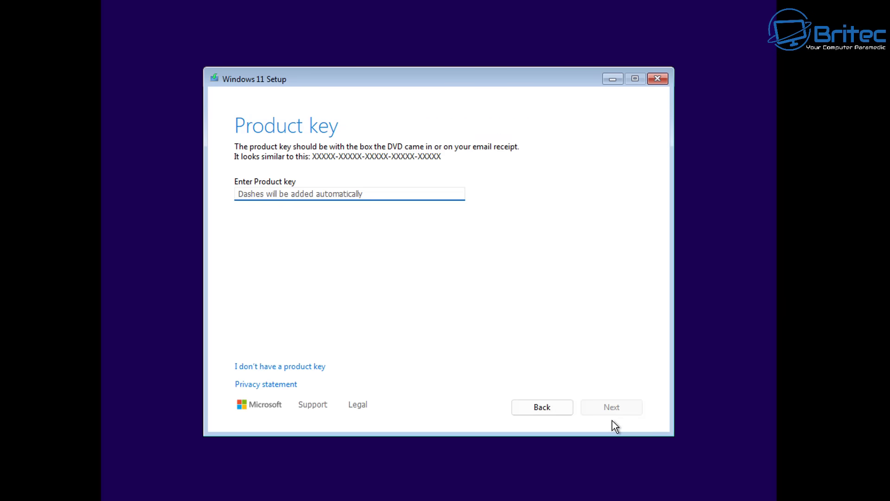
click(298, 368)
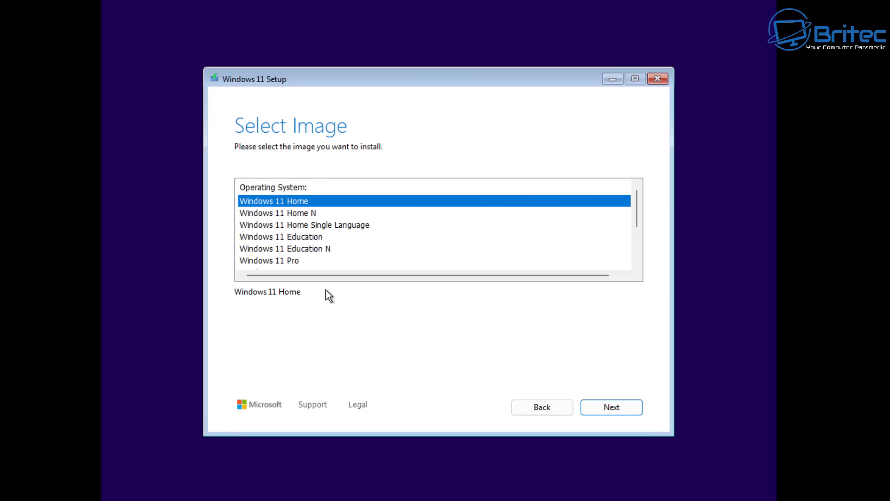
click(299, 263)
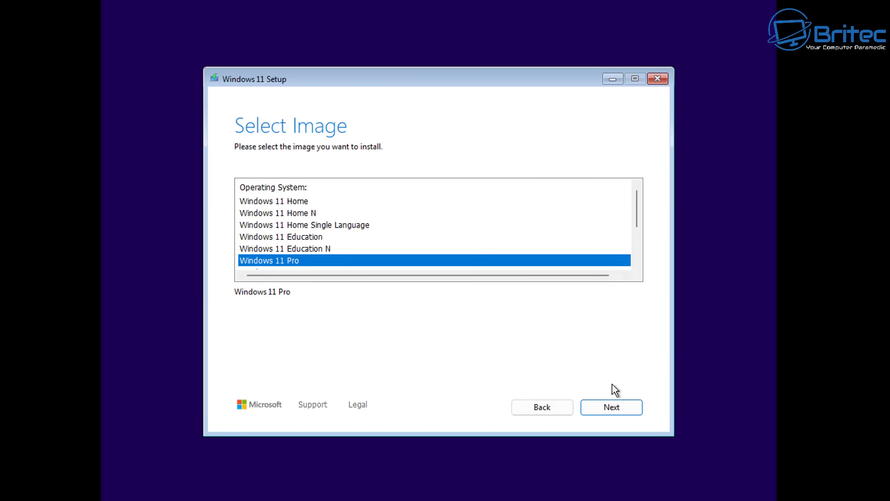
click(619, 404)
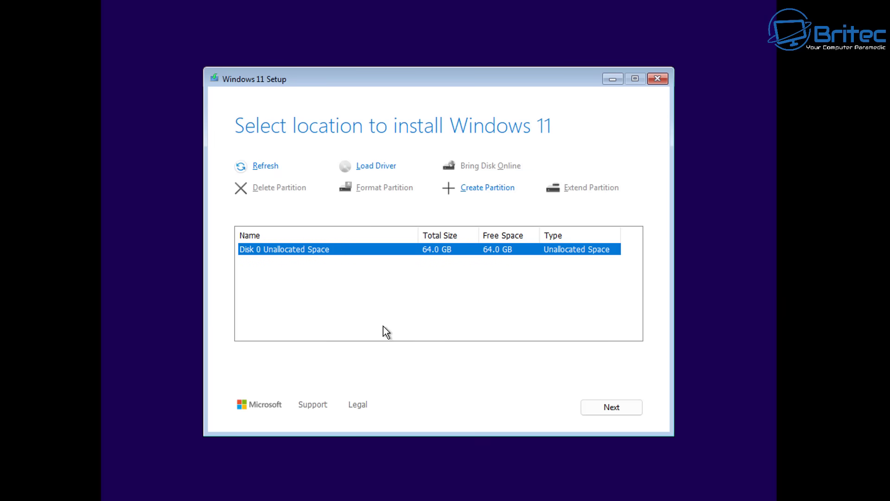
click(624, 406)
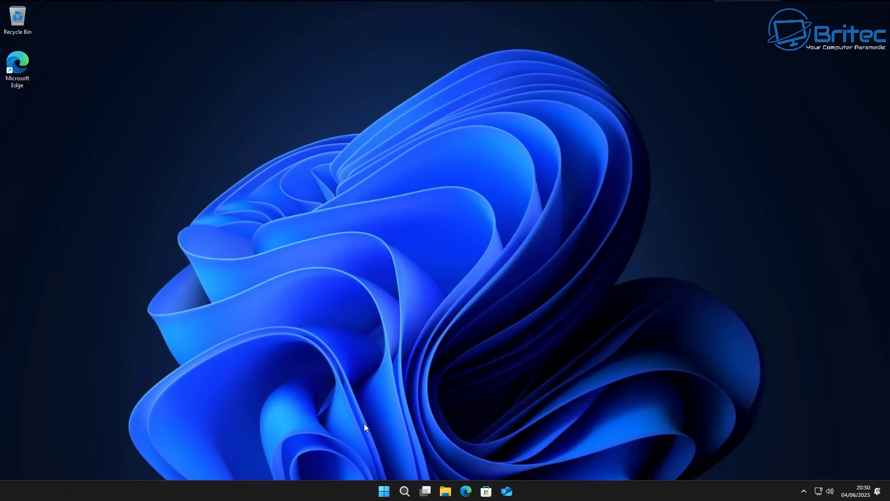
Step: Open the Start menu's All apps list and scroll through the remaining apps
click(385, 494)
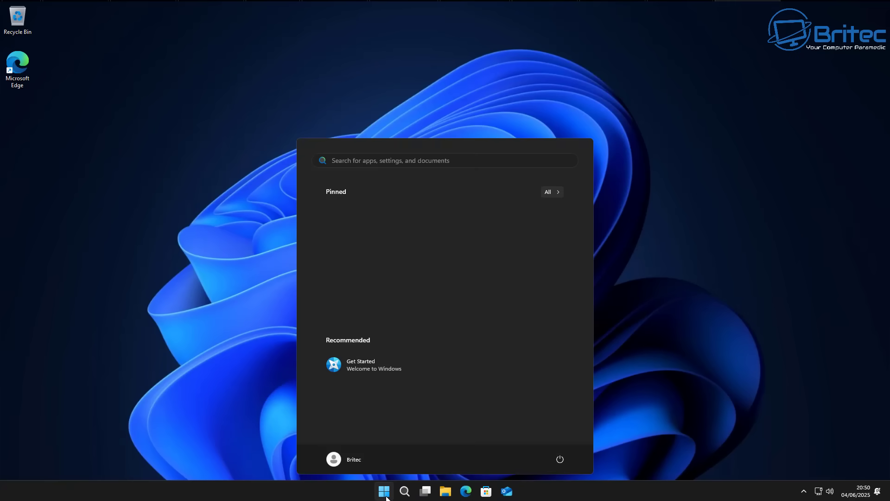
click(556, 194)
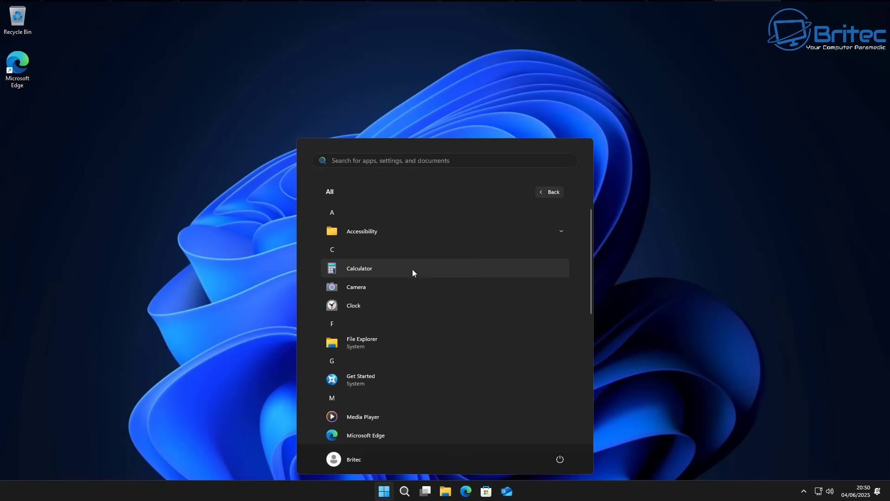
scroll(384, 312, down, 2)
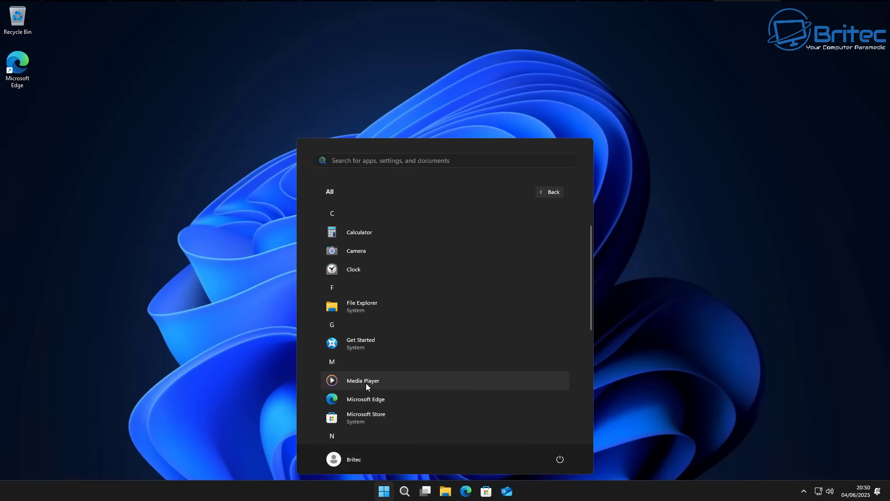
scroll(364, 384, down, 1)
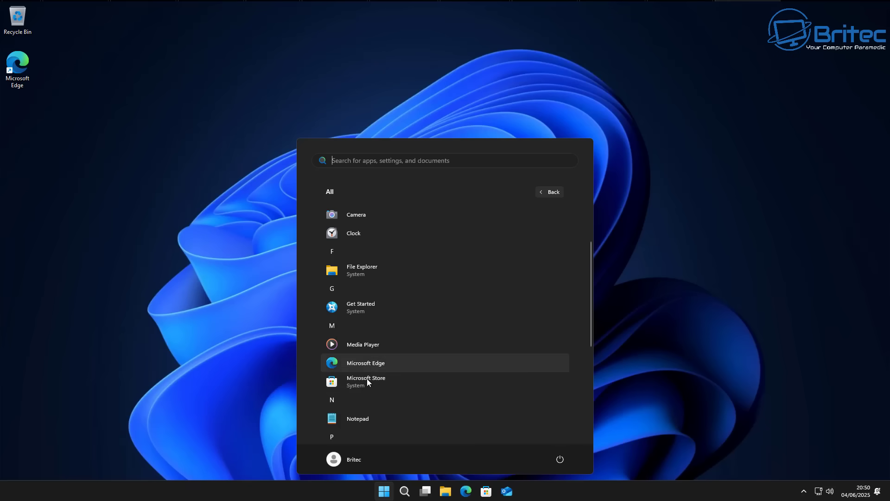
scroll(362, 413, down, 4)
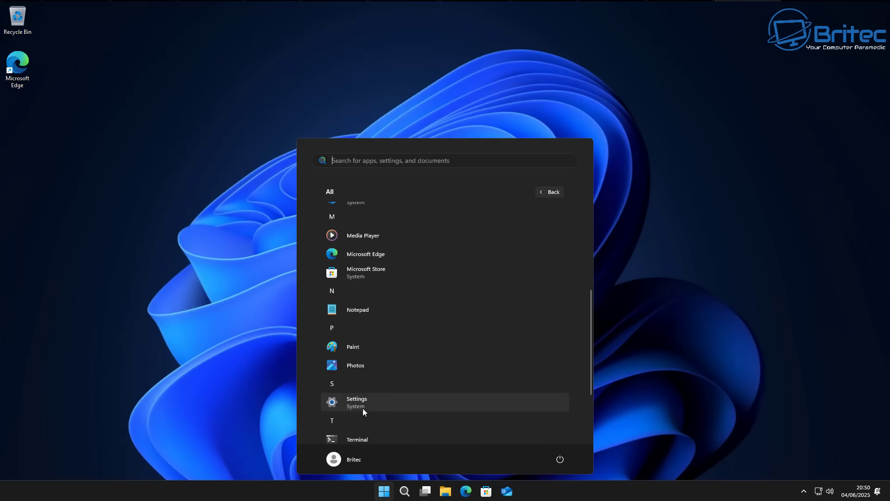
scroll(363, 410, down, 2)
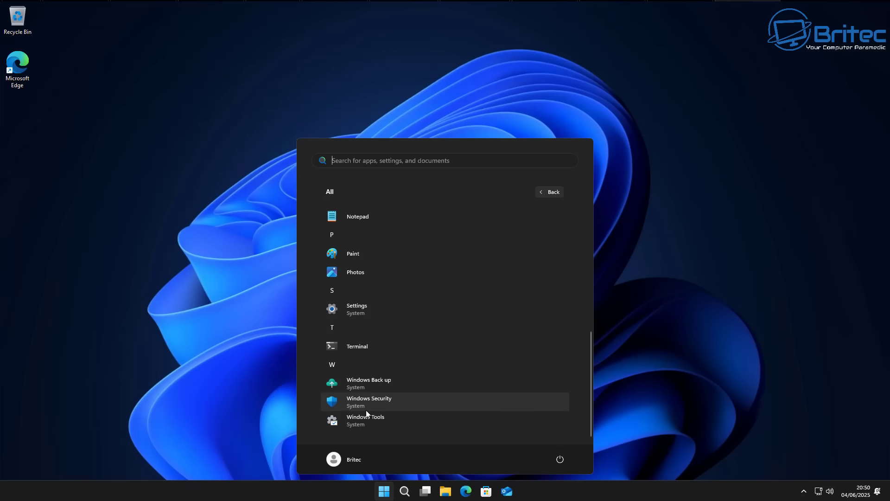
scroll(371, 362, up, 1)
scroll(370, 363, up, 7)
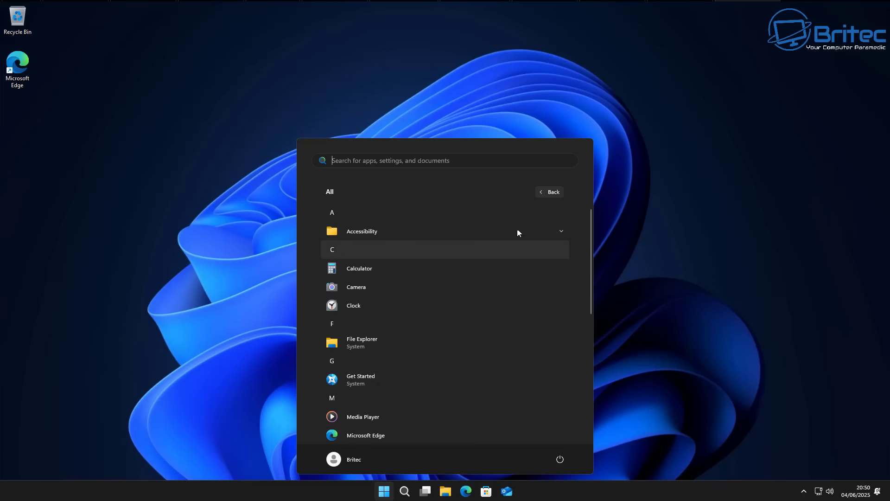
Step: Return to the pinned view, then reopen All apps and scroll down again
click(540, 192)
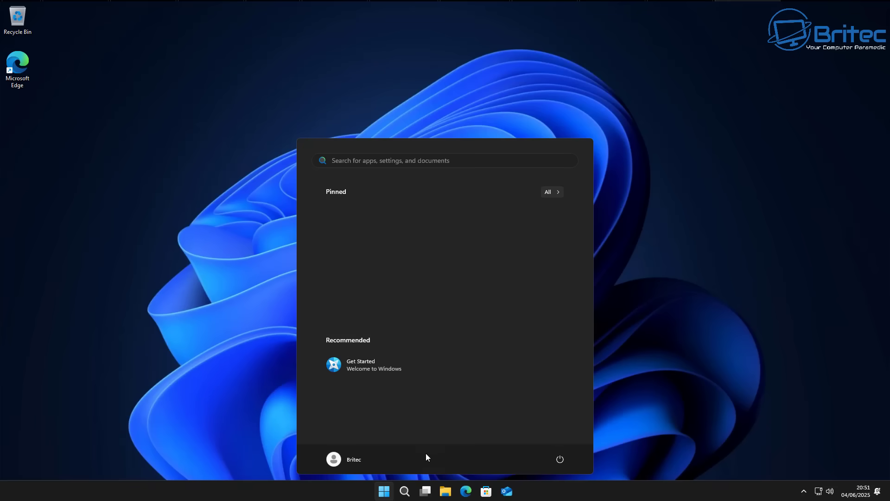
click(552, 193)
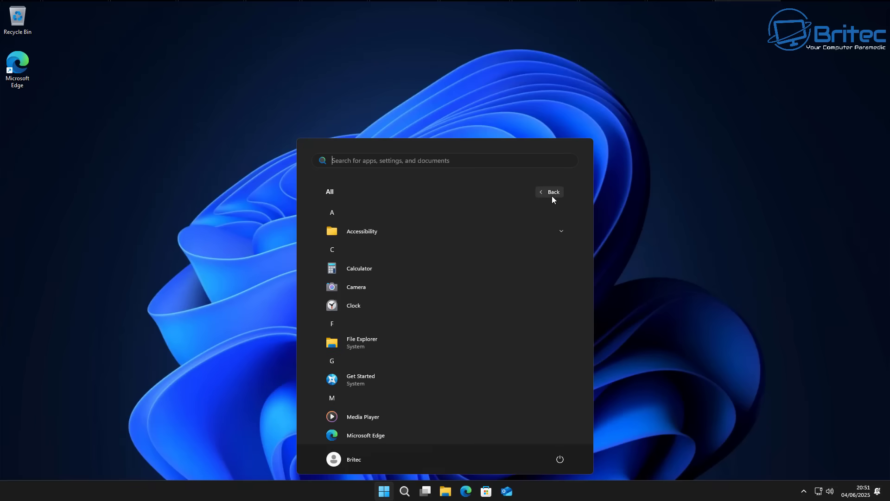
scroll(427, 345, down, 5)
scroll(402, 364, down, 3)
Step: Open Settings maximized and check that Location is off under Privacy & security
click(361, 328)
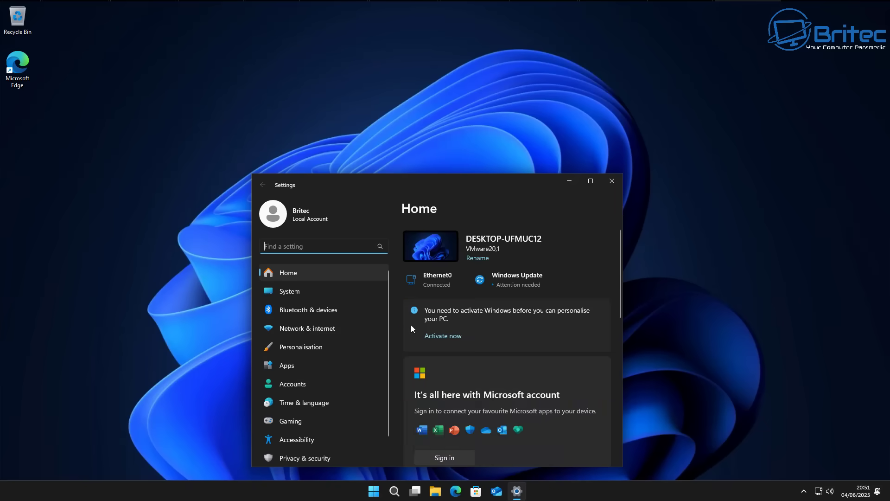
click(592, 181)
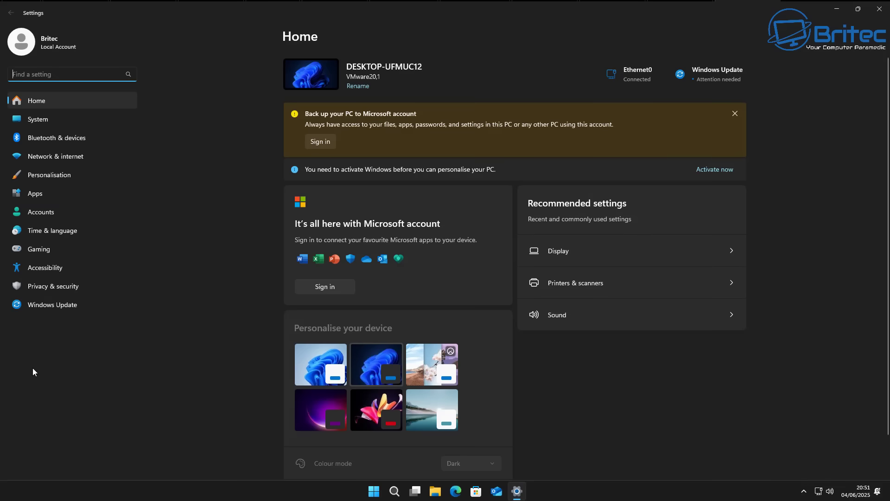
click(60, 287)
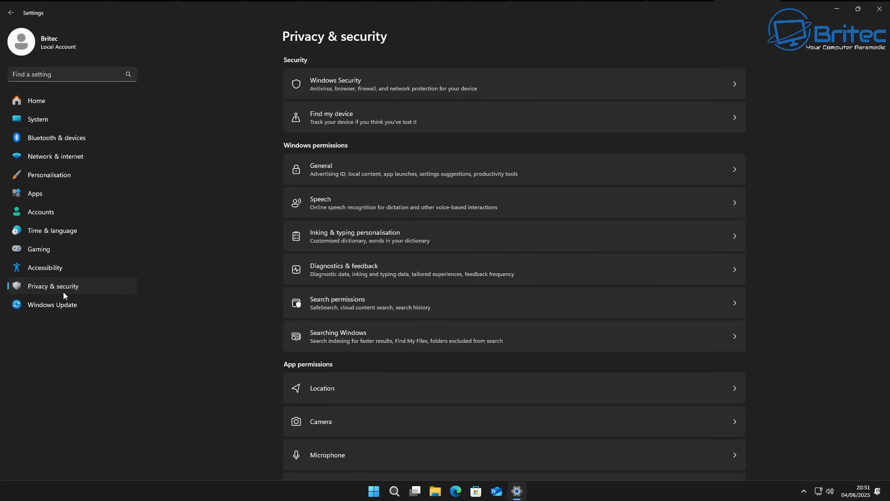
click(422, 383)
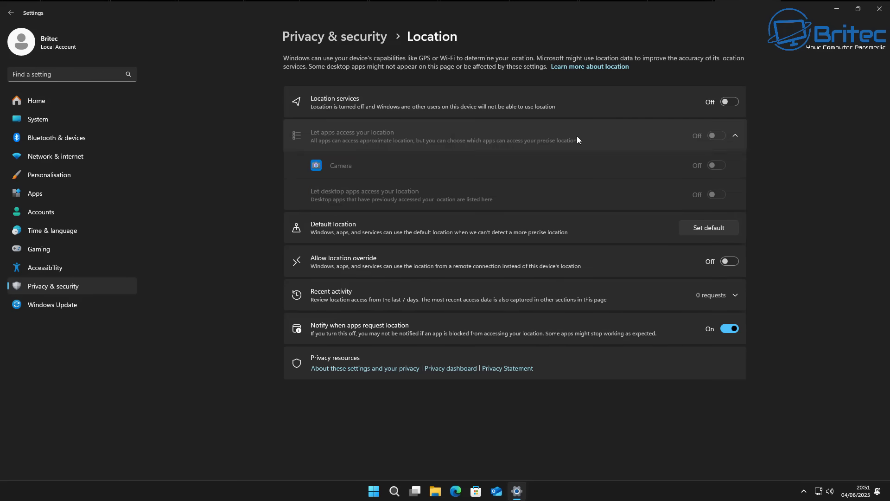
click(12, 13)
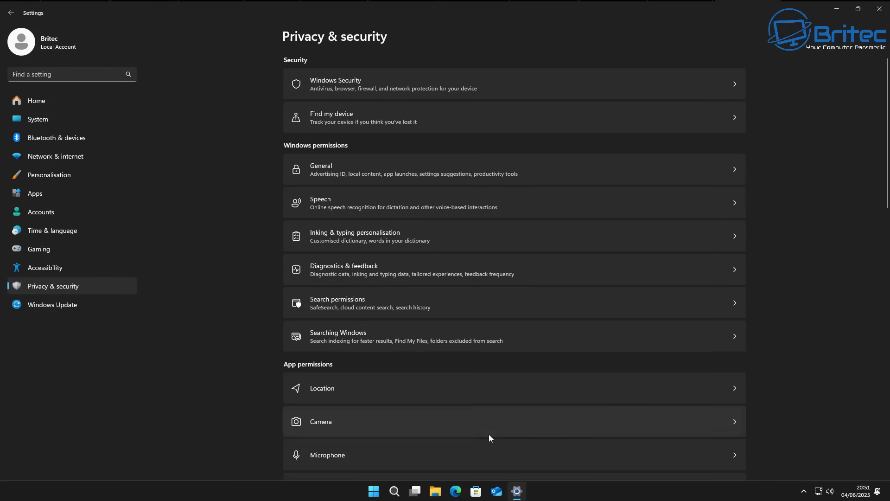
Step: Check that diagnostic data and tailored experiences are off under Diagnostics & feedback
scroll(484, 429, down, 5)
scroll(472, 427, up, 5)
click(388, 272)
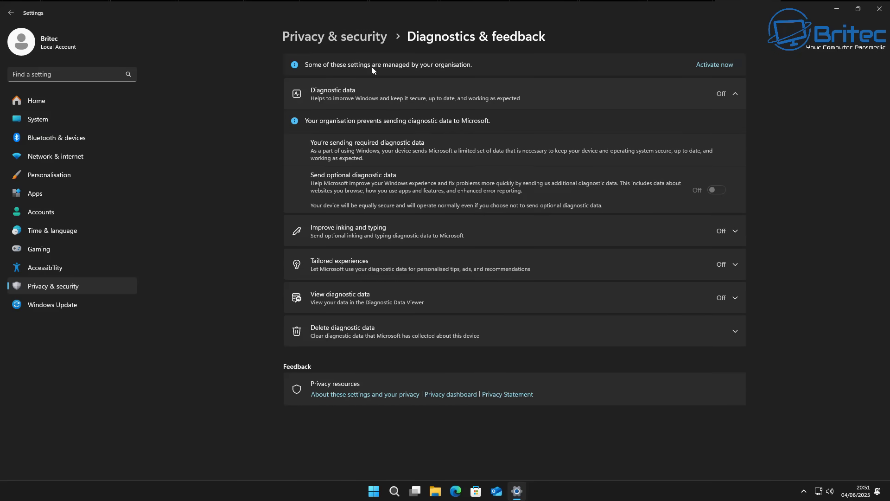
Step: Open Task Manager from the taskbar and review CPU and memory usage (2.5/14.9 GB, 17%)
click(10, 14)
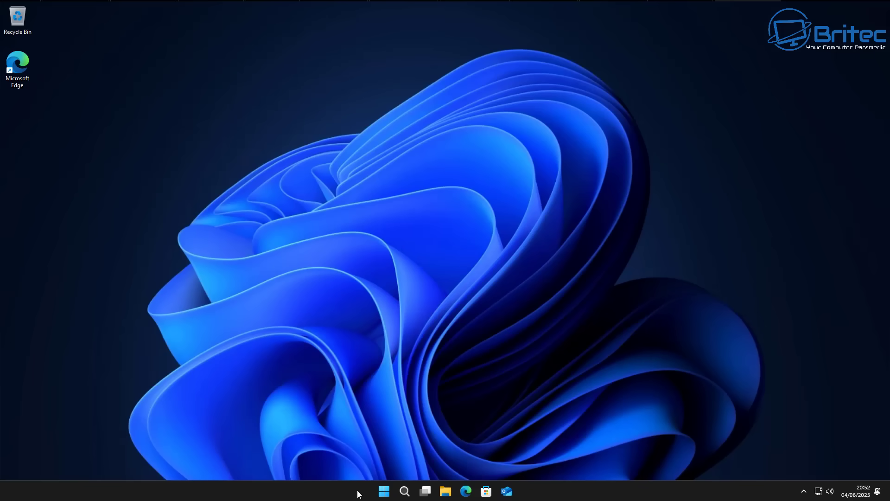
right_click(357, 493)
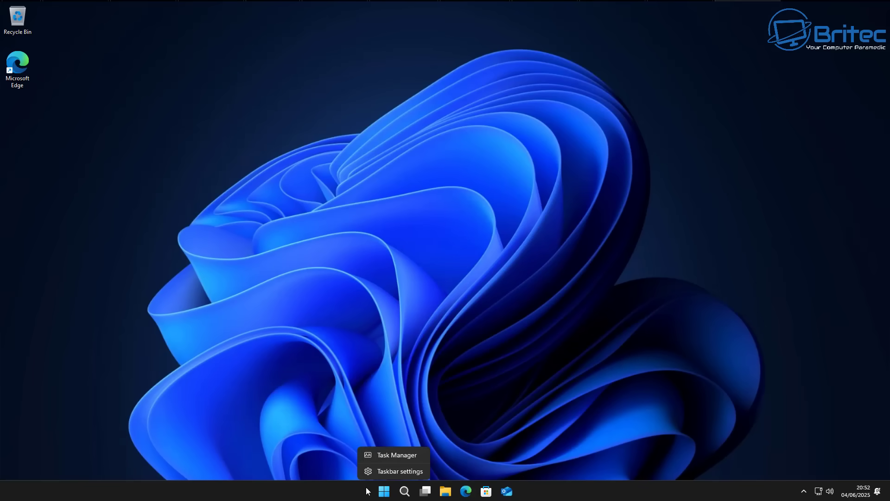
click(396, 456)
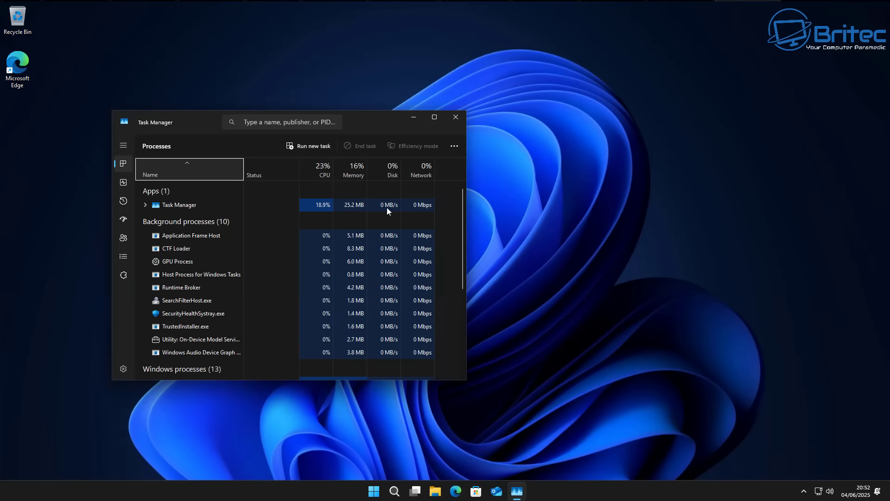
drag(369, 129, 537, 213)
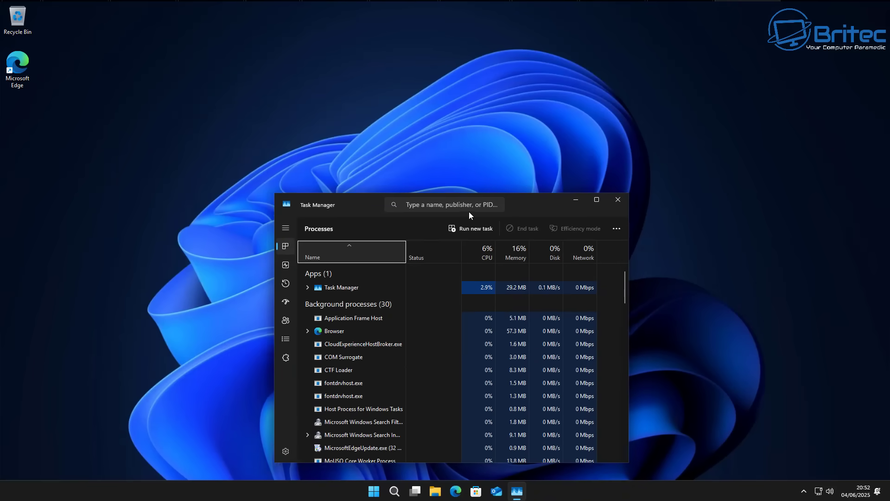
click(286, 261)
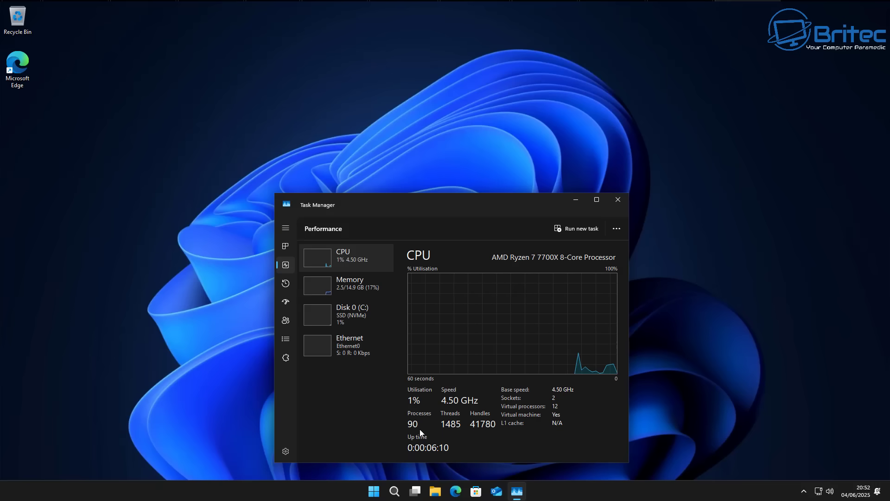
click(341, 282)
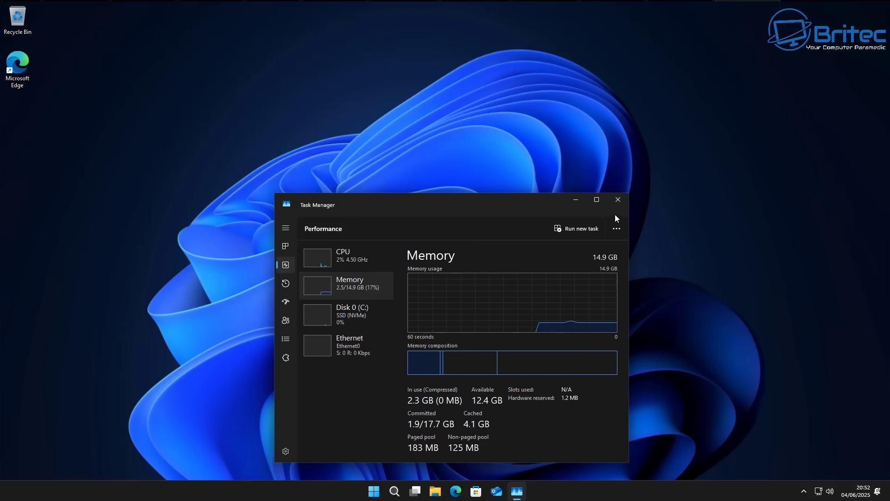
click(618, 200)
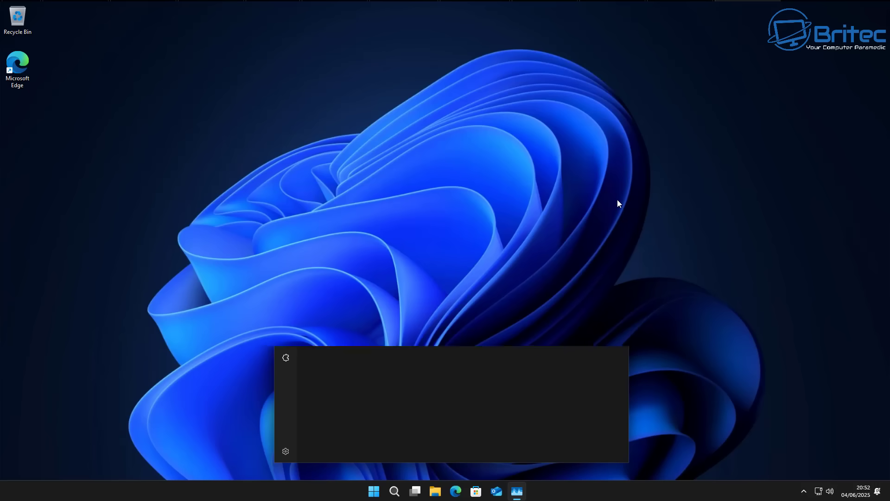